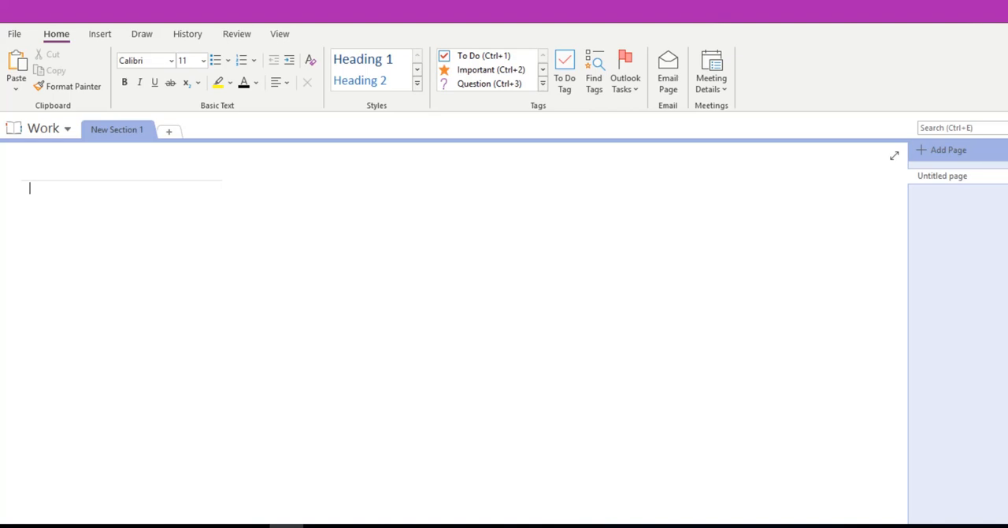
Step: Rename the New Section 1 tab to Meeting
{"action": "double_click", "coordinate": [123, 134]}
{"action": "type", "text": "Meeting"}
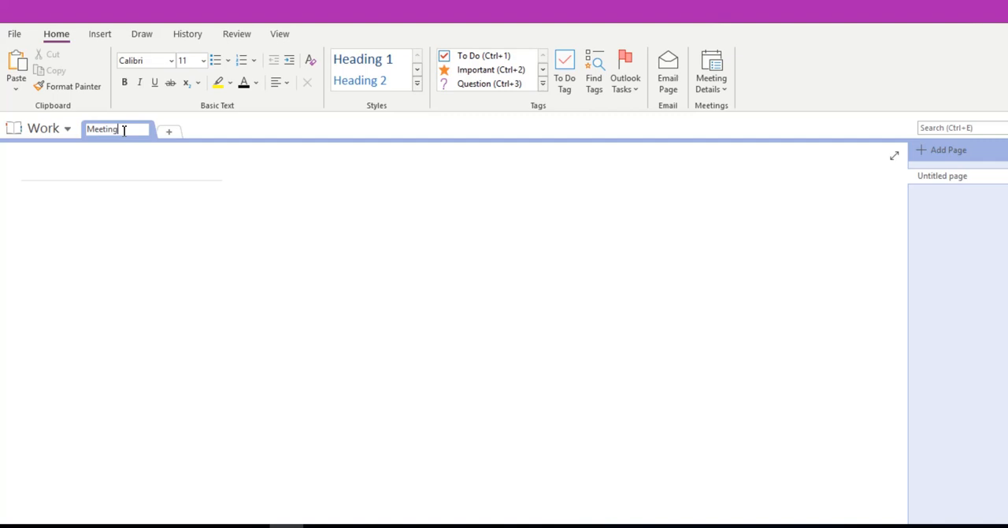
{"action": "left_click", "coordinate": [107, 260]}
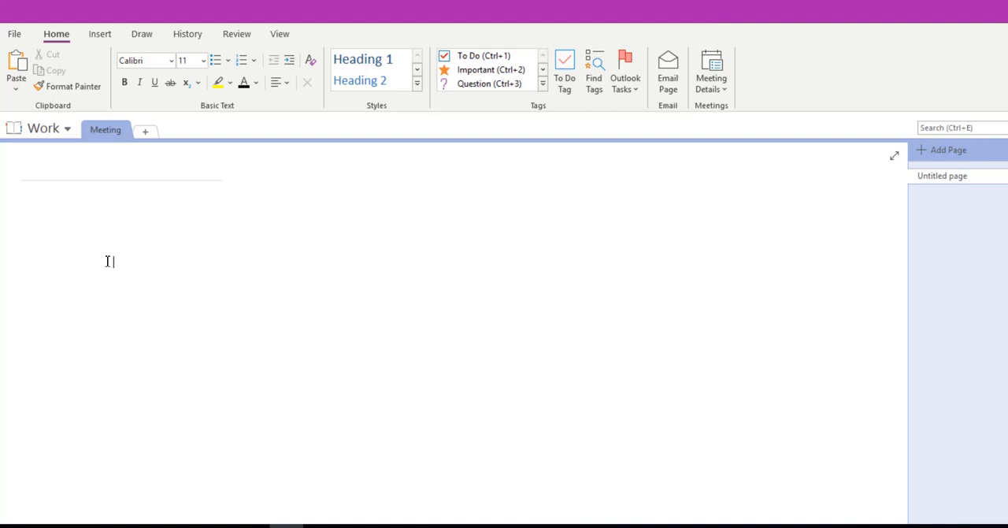
Step: Title the page Project Start Meeting, correcting a capitalisation typo along the way
{"action": "left_click", "coordinate": [53, 173]}
{"action": "type", "text": "Proje"}
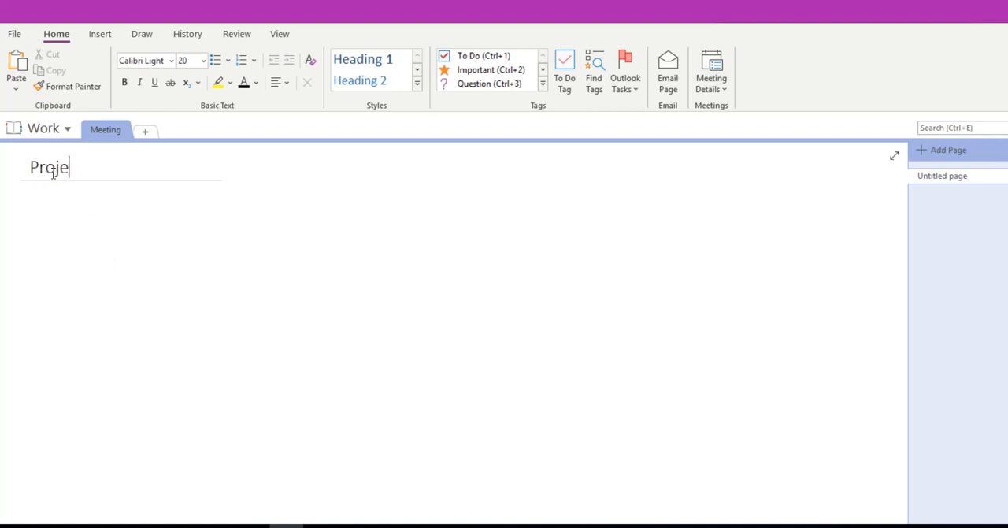
{"action": "type", "text": "ct STa"}
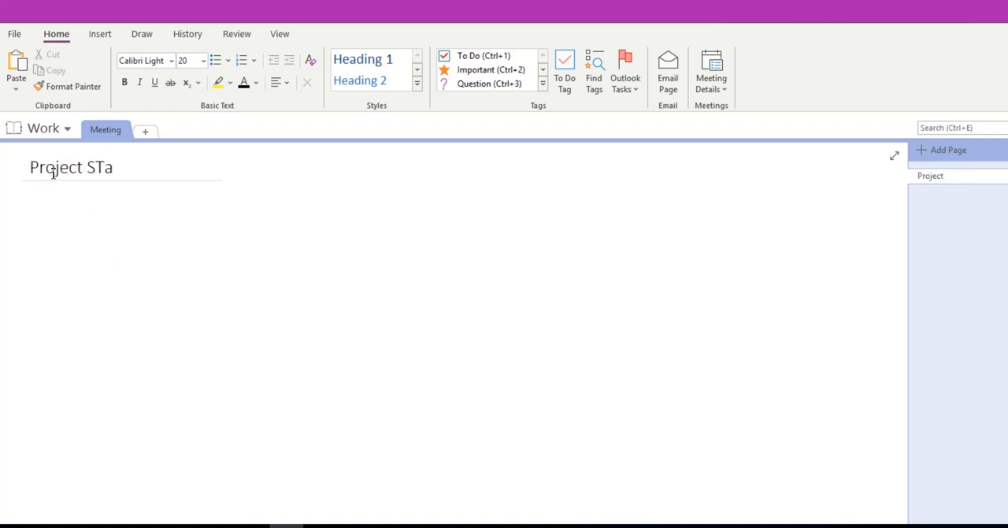
{"action": "type", "text": "r"}
{"action": "key", "text": "BackSpace"}
{"action": "key", "text": "BackSpace"}
{"action": "key", "text": "BackSpace"}
{"action": "type", "text": "tart "}
{"action": "type", "text": "Meeti"}
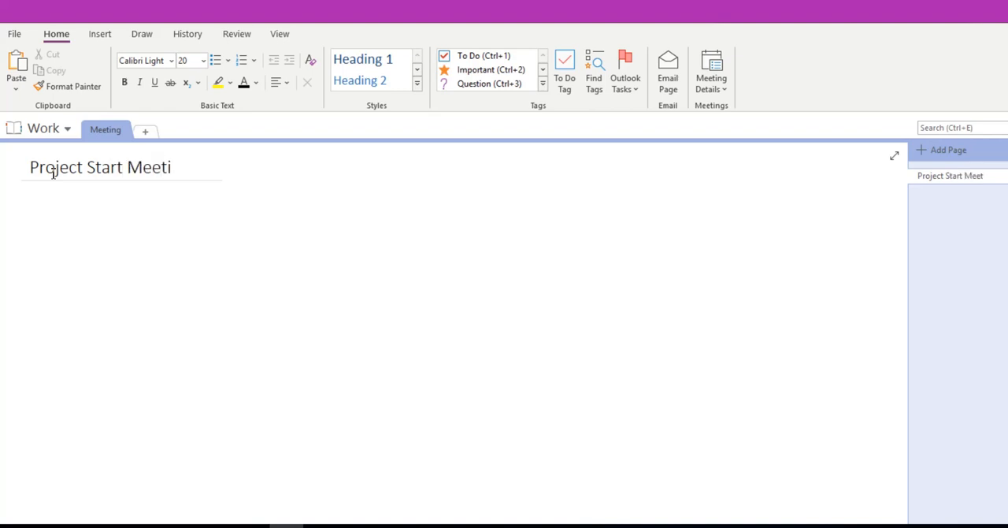
{"action": "type", "text": "ng"}
{"action": "left_click", "coordinate": [194, 303]}
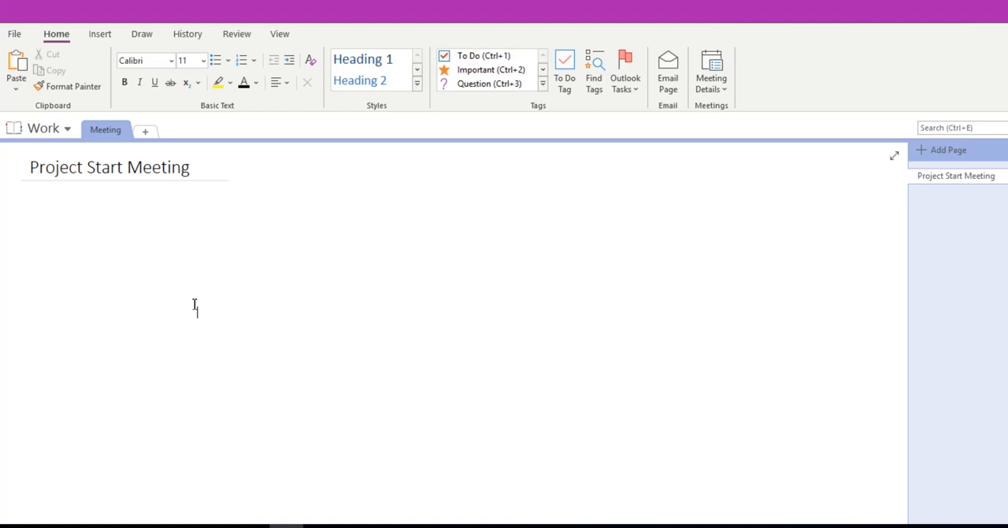
Step: Show the Insert ribbon with its recording and file options
{"action": "left_click", "coordinate": [100, 34]}
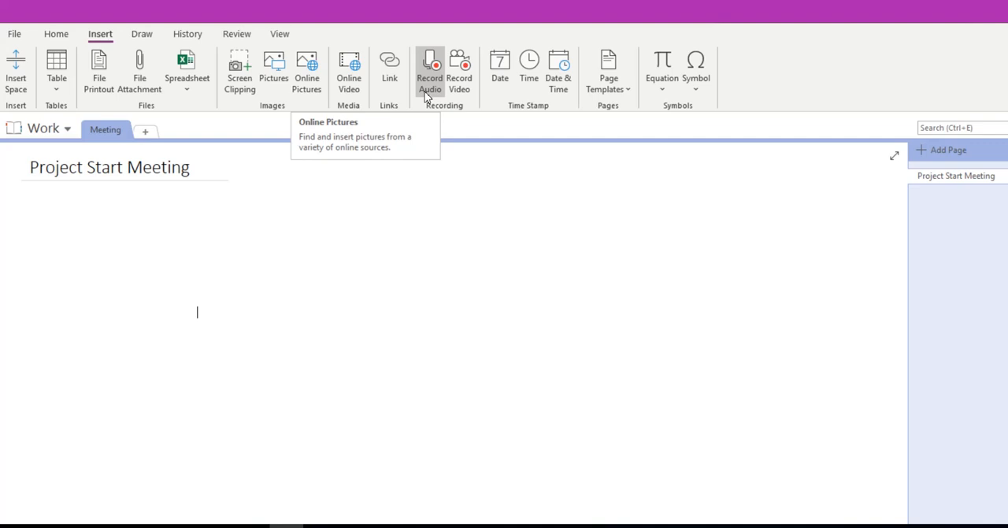
Step: Record a ten-second audio clip while noting the numbered item Start Project
{"action": "left_click", "coordinate": [427, 82]}
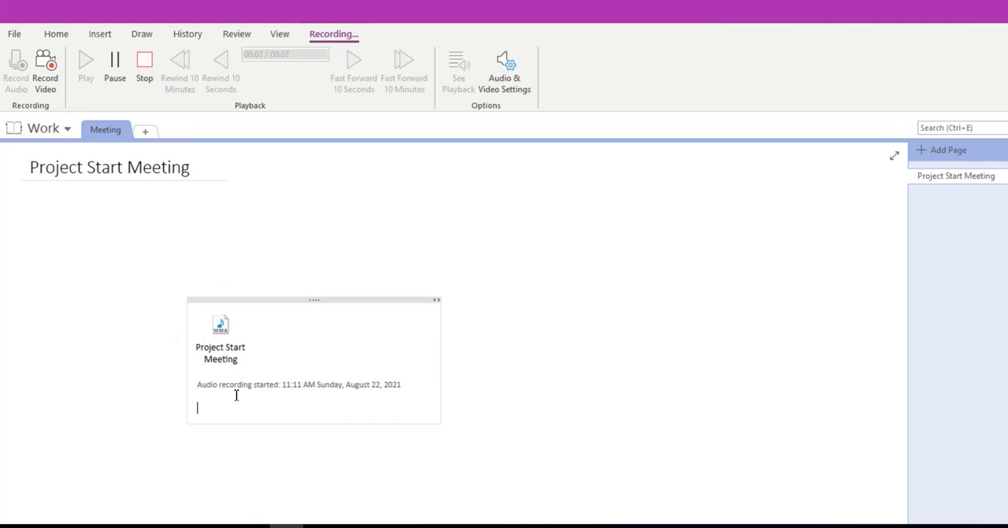
{"action": "type", "text": "1. S"}
{"action": "type", "text": "tart Pr"}
{"action": "type", "text": "oject"}
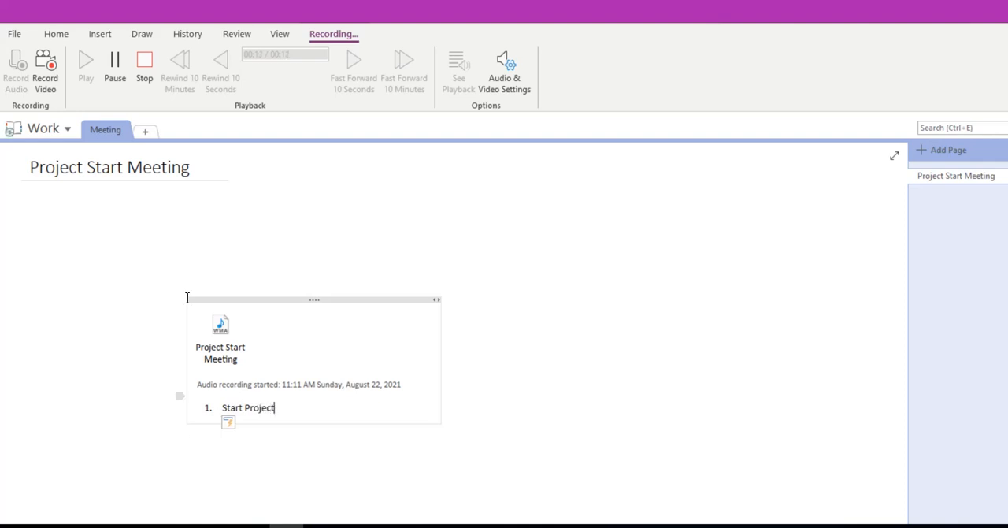
{"action": "left_click", "coordinate": [144, 70]}
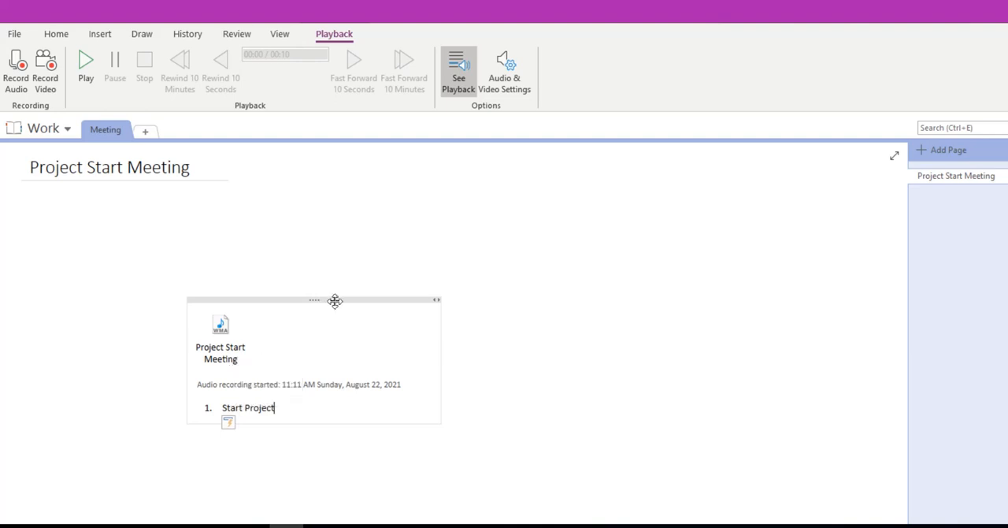
Step: Drag the recording note container up to sit just beneath the page title
{"action": "mouse_move", "coordinate": [336, 298]}
{"action": "left_mouse_down"}
{"action": "mouse_move", "coordinate": [193, 239]}
{"action": "mouse_move", "coordinate": [156, 217]}
{"action": "mouse_move", "coordinate": [169, 203]}
{"action": "left_mouse_up"}
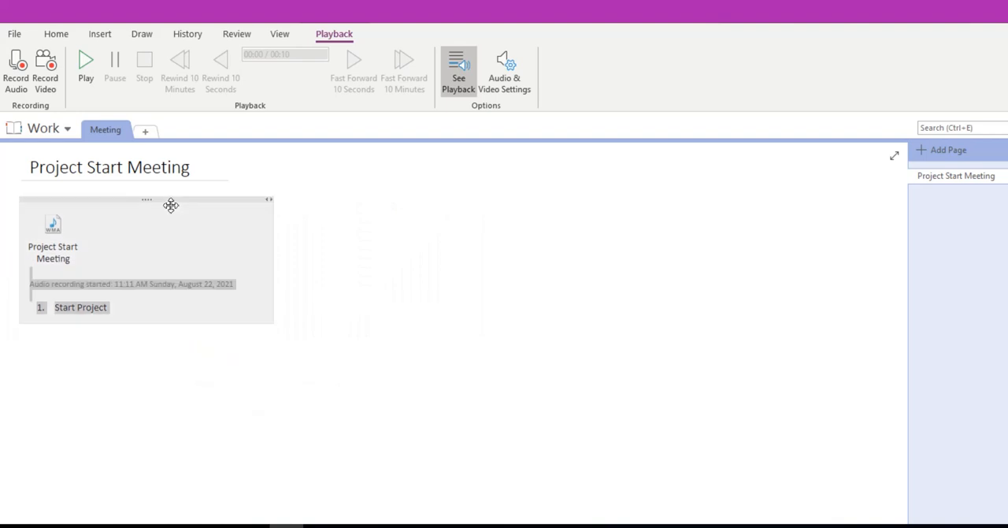
{"action": "left_click", "coordinate": [450, 392]}
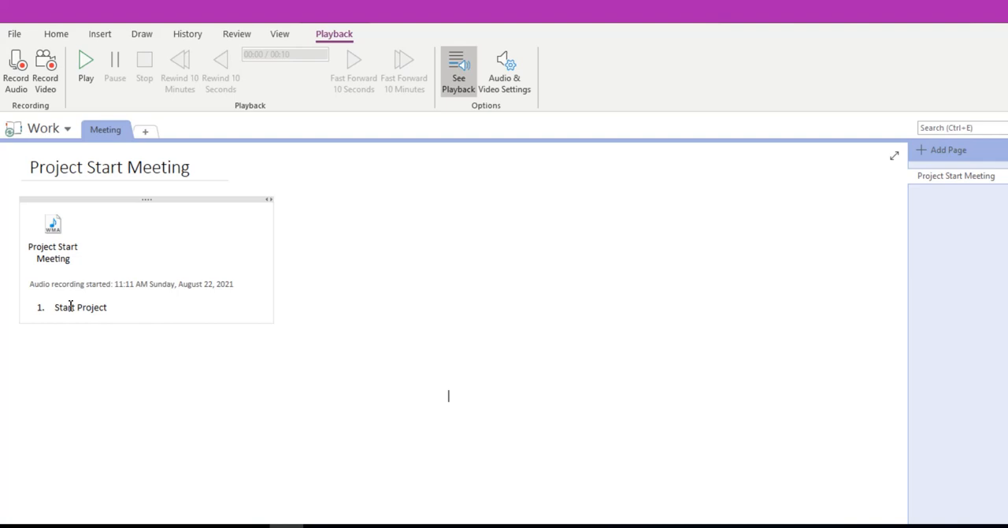
Step: Play the ten-second Project Start Meeting WMA recording
{"action": "mouse_move", "coordinate": [35, 225]}
{"action": "left_click", "coordinate": [55, 224]}
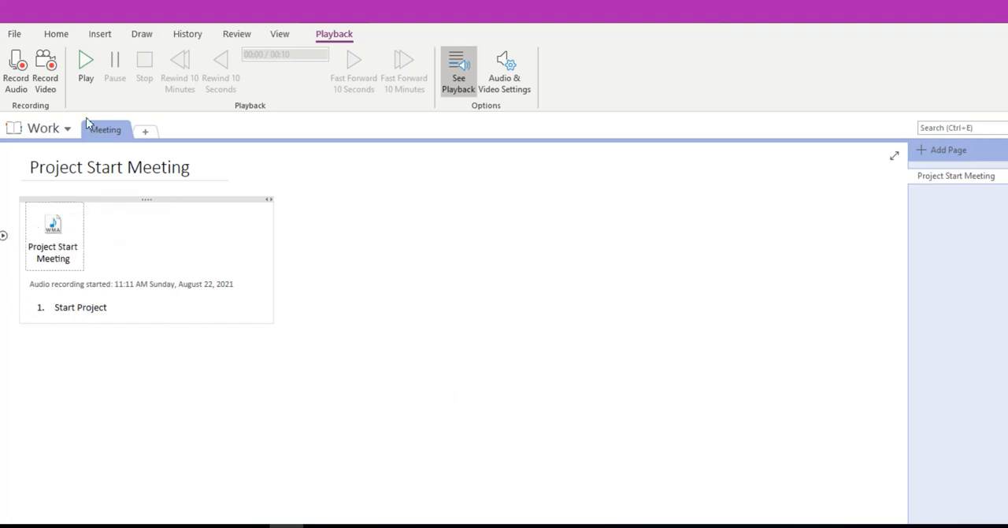
{"action": "left_click", "coordinate": [86, 67]}
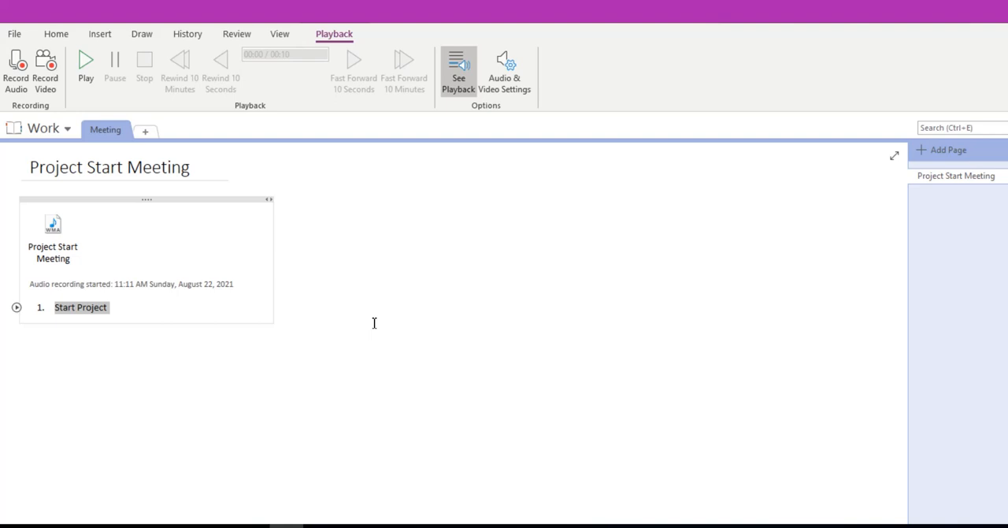
Step: Deselect the notes and show the Insert ribbon for adding files
{"action": "left_click", "coordinate": [412, 210]}
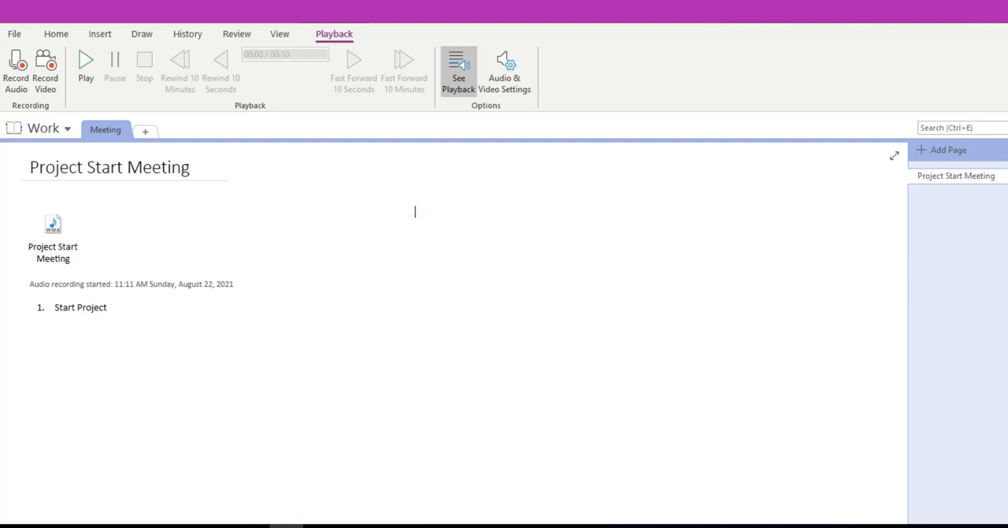
{"action": "left_click", "coordinate": [100, 35]}
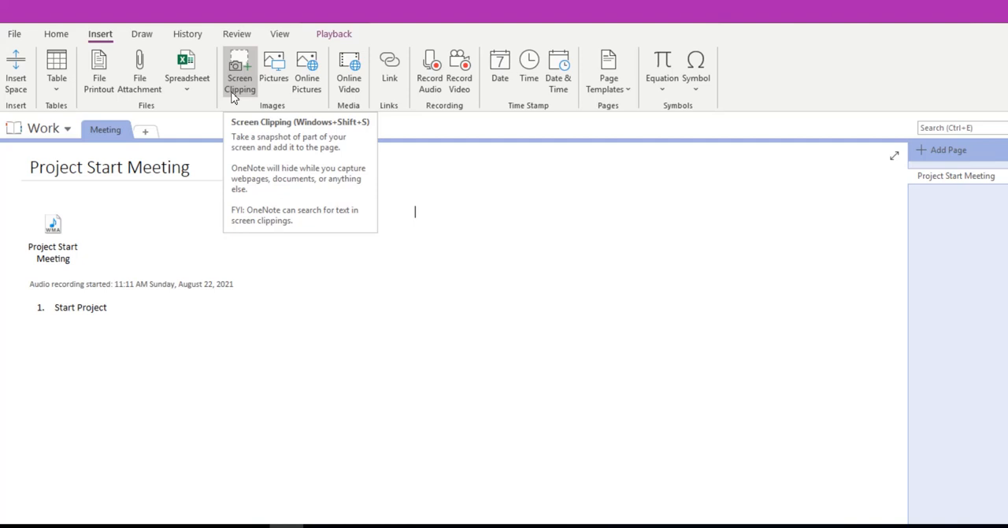
Step: Attach the Training Word document to the Files page as a file icon
{"action": "left_click", "coordinate": [146, 95]}
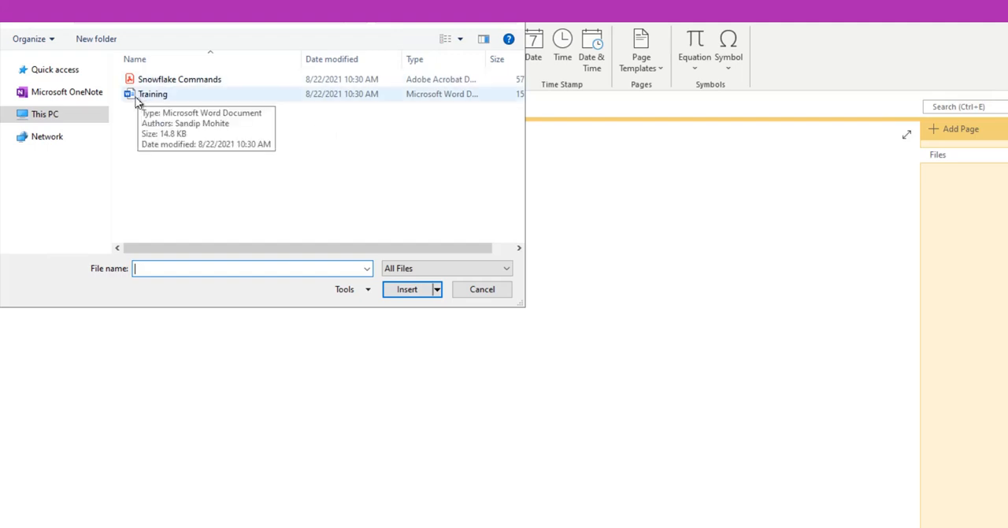
{"action": "left_click", "coordinate": [147, 98]}
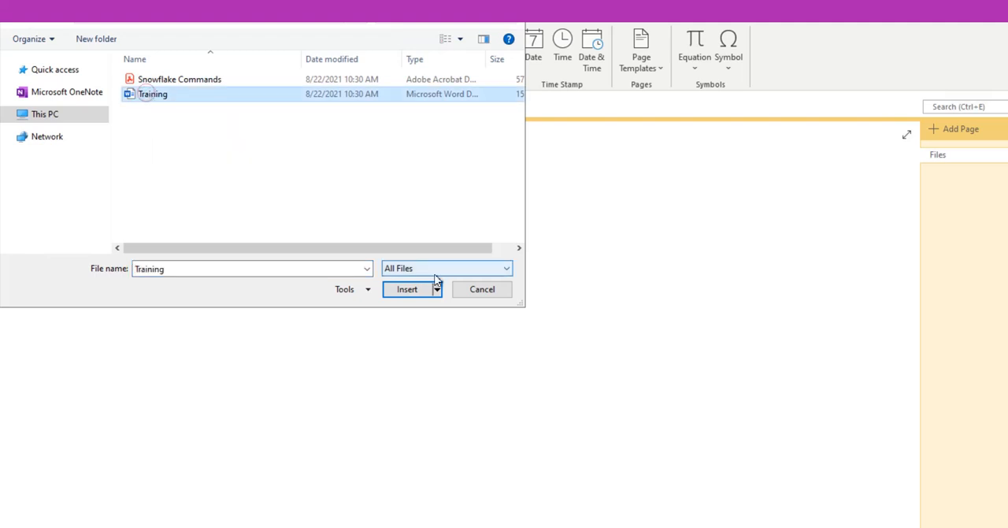
{"action": "left_click", "coordinate": [407, 289]}
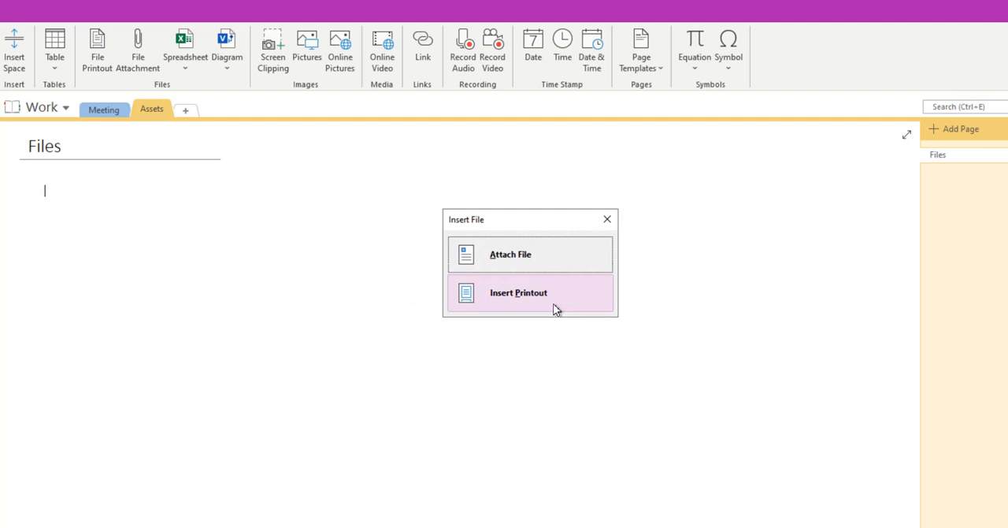
{"action": "left_click", "coordinate": [525, 253]}
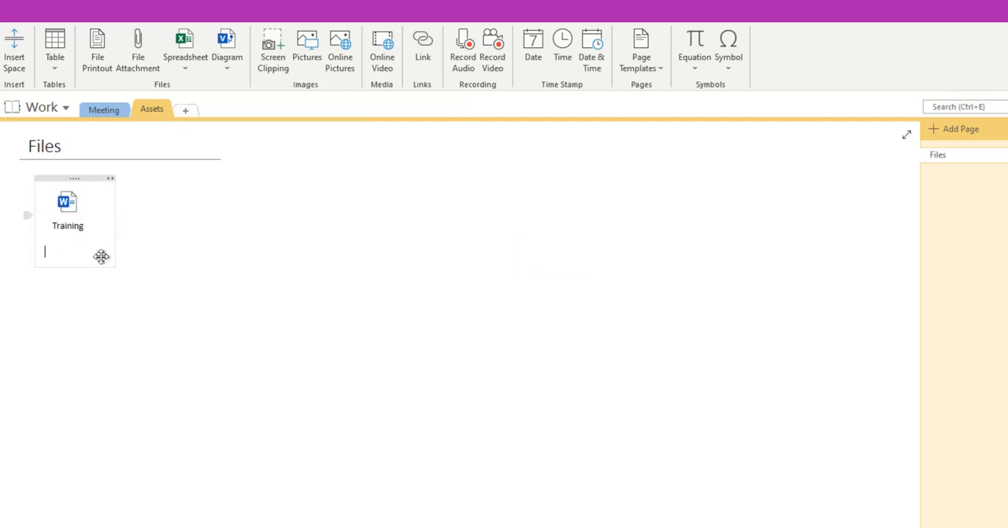
Step: Insert the Snowflake Commands PDF as a printout beneath the Training attachment
{"action": "left_click", "coordinate": [289, 209]}
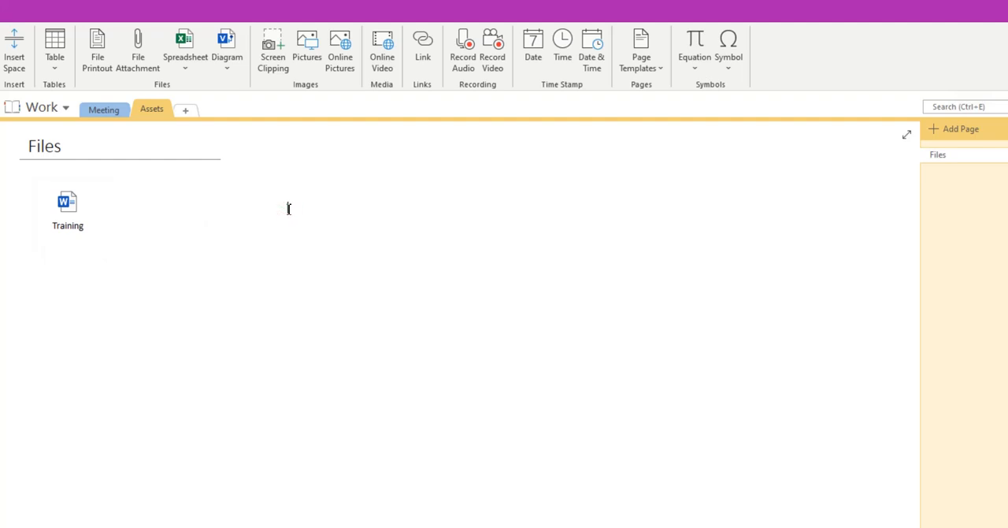
{"action": "left_click", "coordinate": [136, 65]}
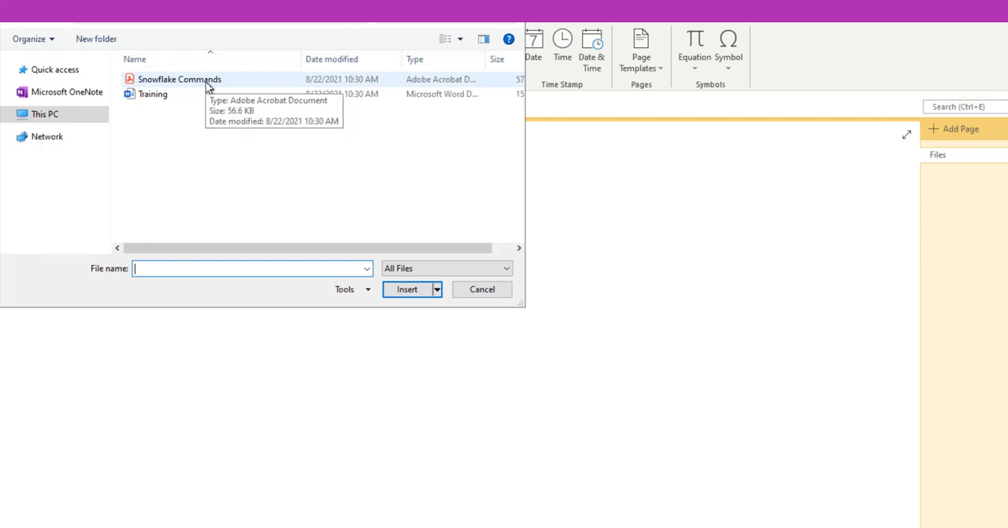
{"action": "left_click", "coordinate": [207, 83]}
{"action": "left_click", "coordinate": [415, 293]}
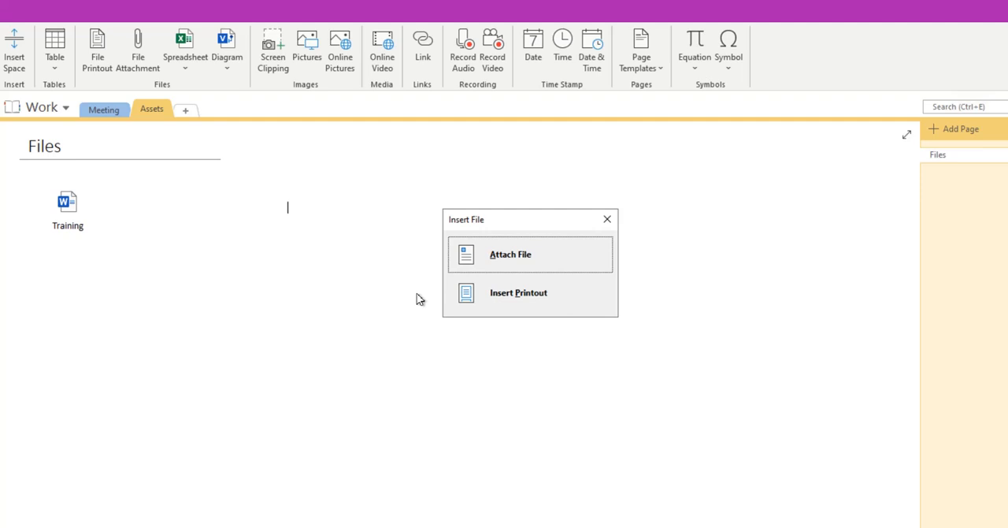
{"action": "left_click", "coordinate": [527, 300]}
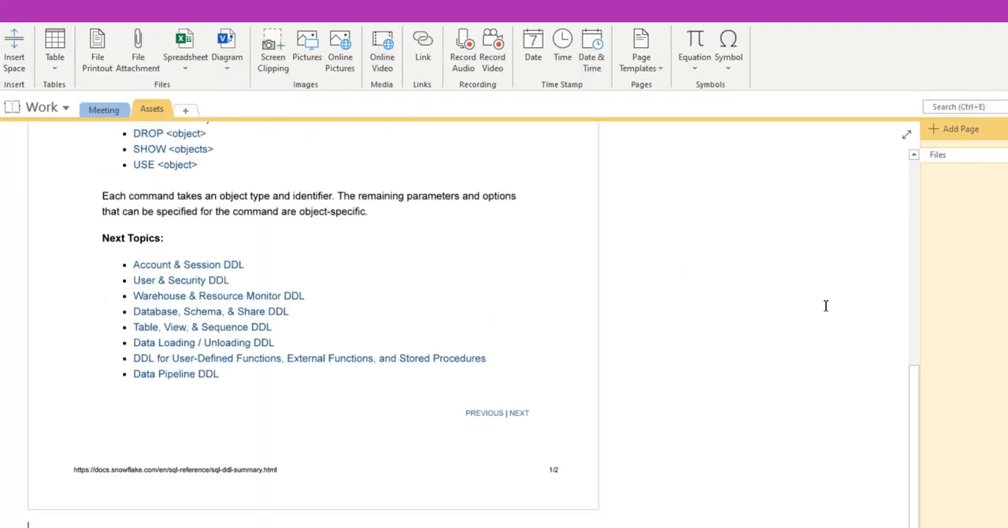
{"action": "left_click_drag", "start_coordinate": [914, 408], "coordinate": [913, 162]}
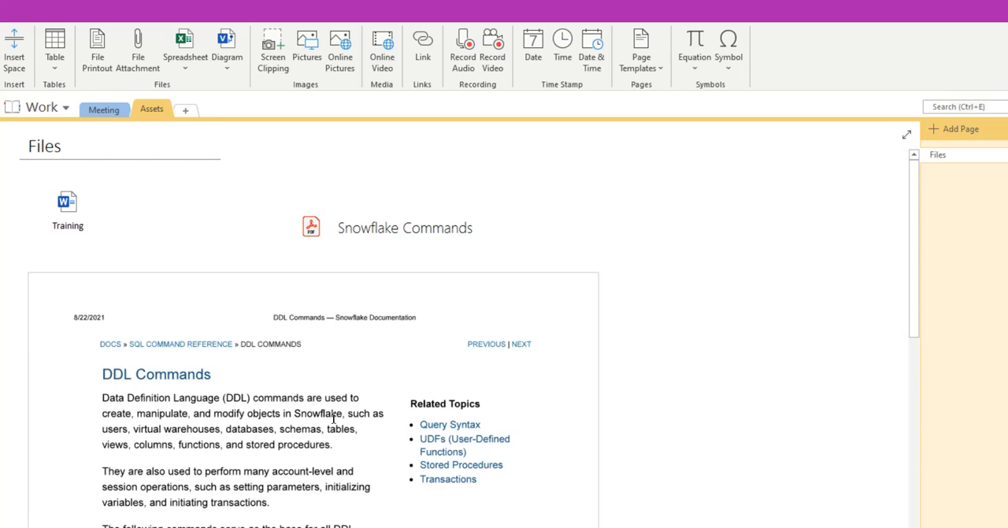
{"action": "mouse_move", "coordinate": [914, 261]}
{"action": "left_mouse_down"}
{"action": "mouse_move", "coordinate": [923, 354]}
{"action": "mouse_move", "coordinate": [839, 241]}
{"action": "left_mouse_up"}
Step: Resize the Snowflake Commands printout image slightly larger via its corner handle
{"action": "left_click", "coordinate": [265, 417]}
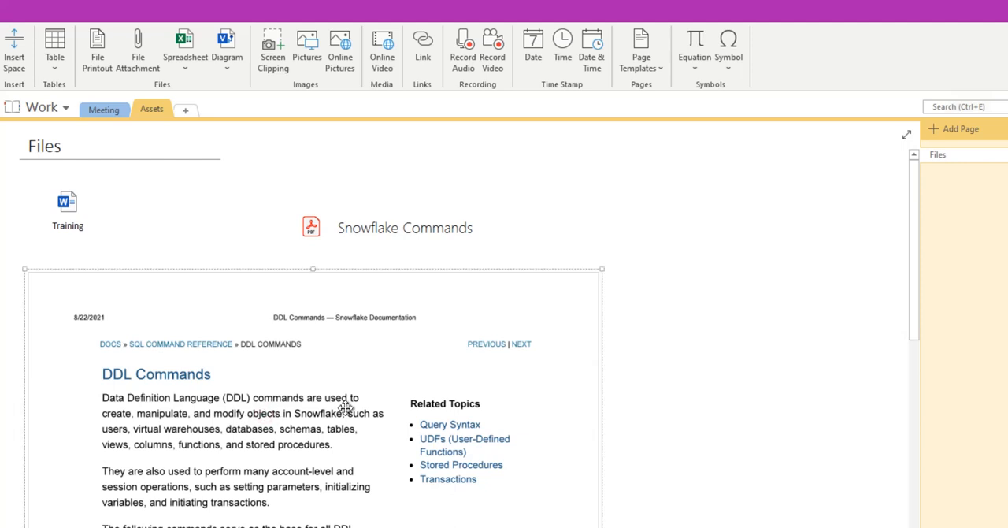
{"action": "left_click_drag", "start_coordinate": [601, 269], "coordinate": [561, 319]}
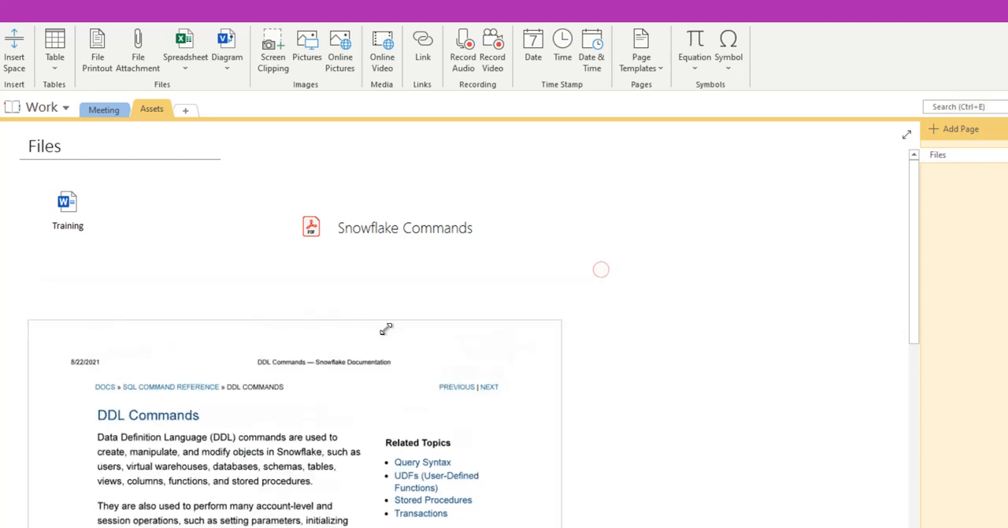
{"action": "mouse_move", "coordinate": [386, 328]}
{"action": "left_mouse_down"}
{"action": "mouse_move", "coordinate": [610, 284]}
{"action": "mouse_move", "coordinate": [609, 260]}
{"action": "left_mouse_up"}
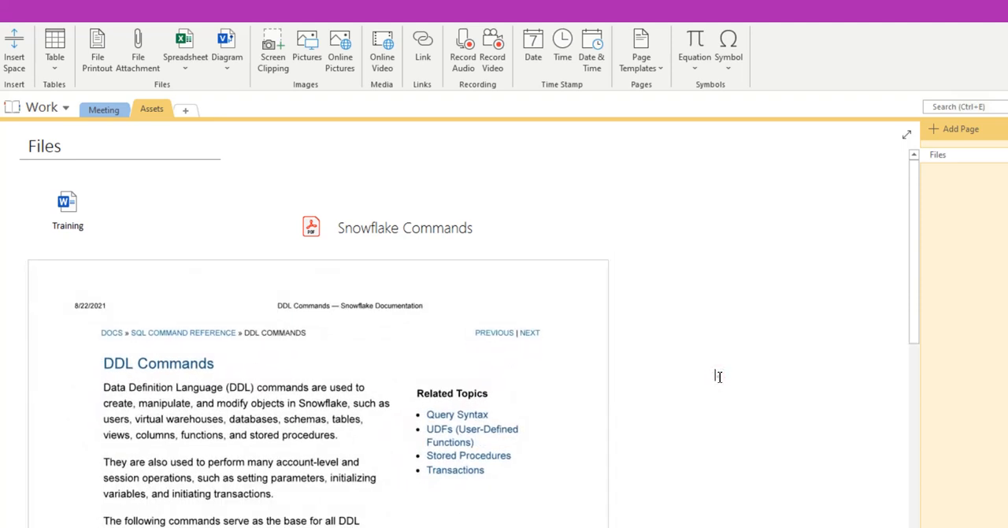